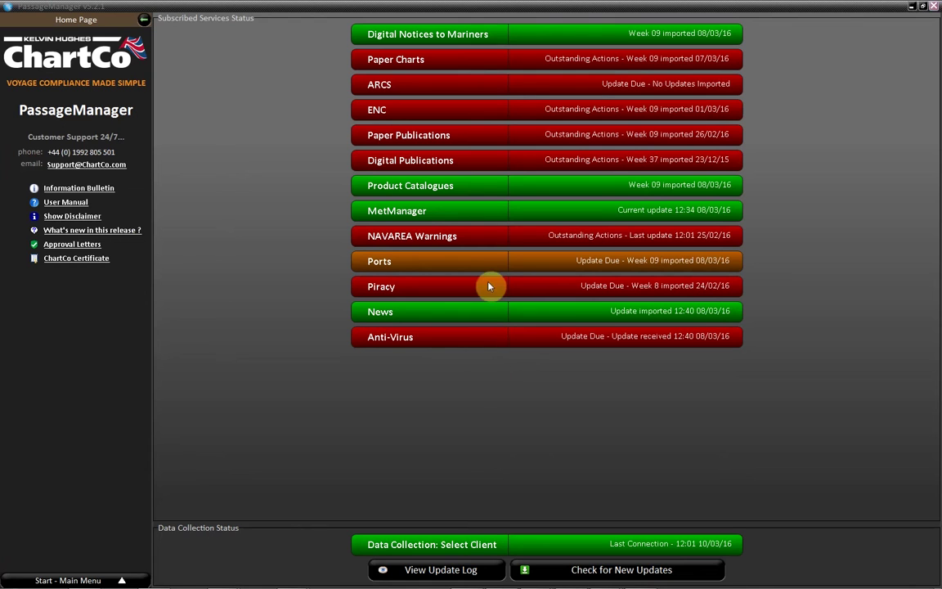
Step: Open the NAVAREA warnings, view the setup of collected NAVAREAs and close it without saving
{"action": "left_click", "coordinate": [484, 243]}
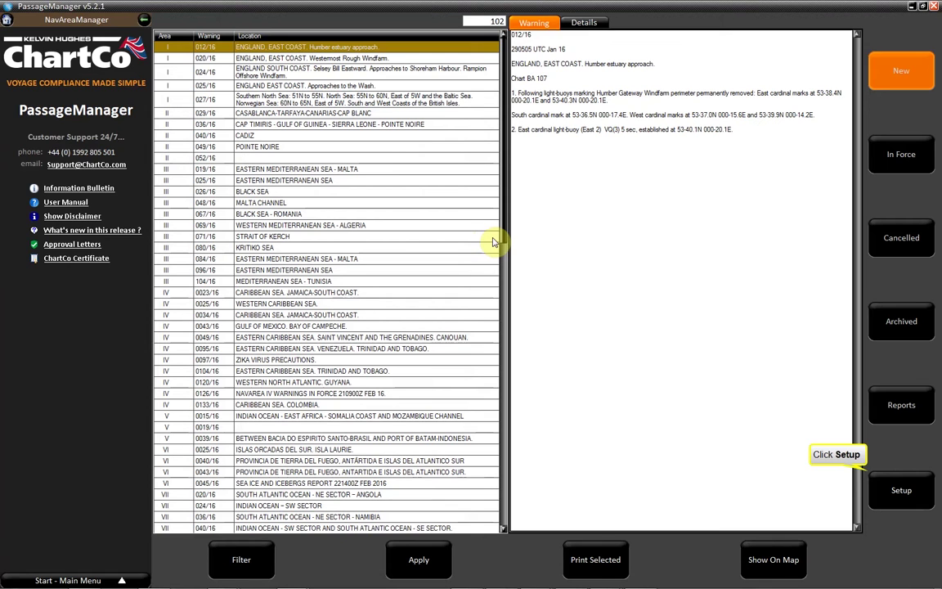
{"action": "left_click", "coordinate": [877, 483]}
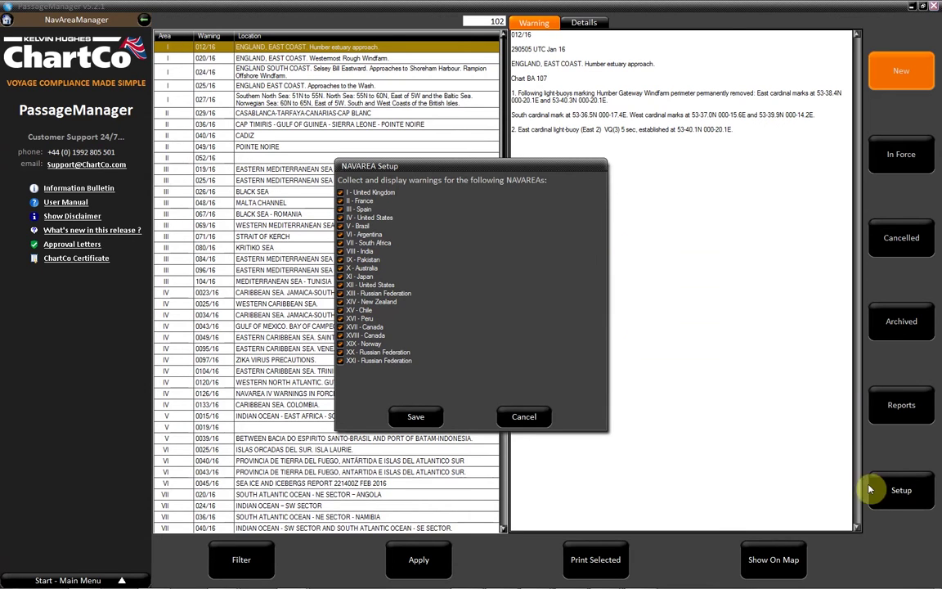
{"action": "left_click", "coordinate": [501, 418]}
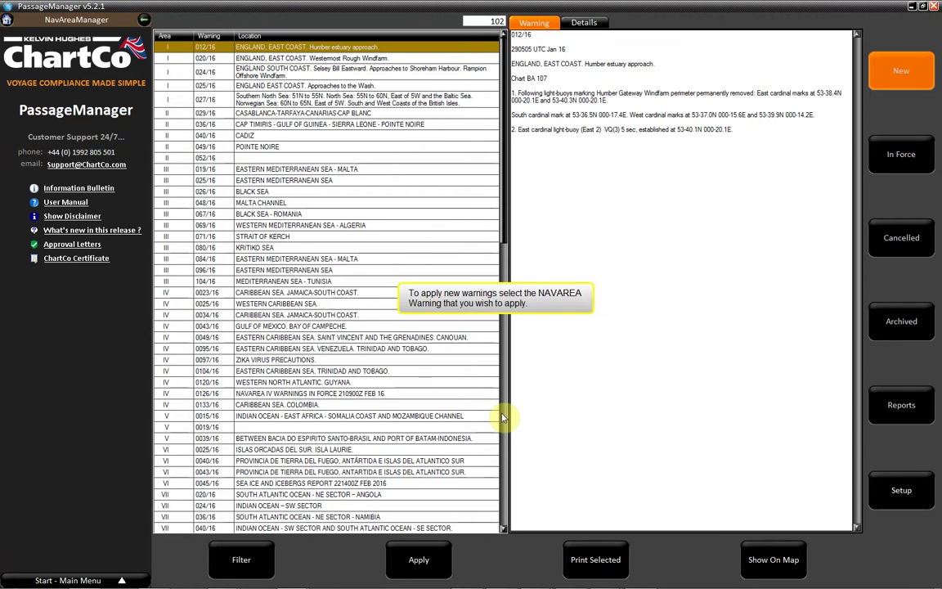
Step: Apply the new warning 025/16, England East Coast, Approaches to the Wash, entering the Administrator password to log in
{"action": "left_click", "coordinate": [355, 86]}
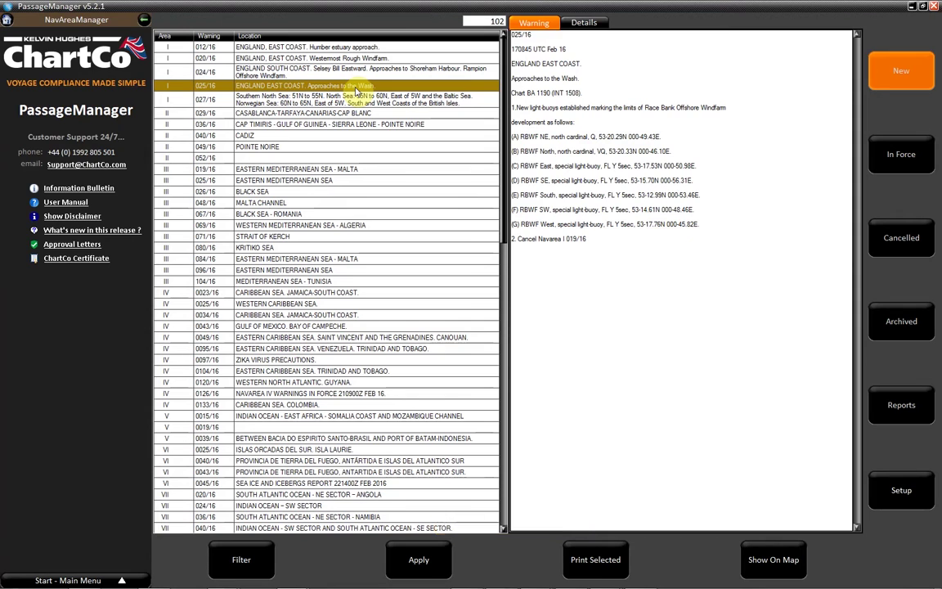
{"action": "left_click", "coordinate": [440, 563]}
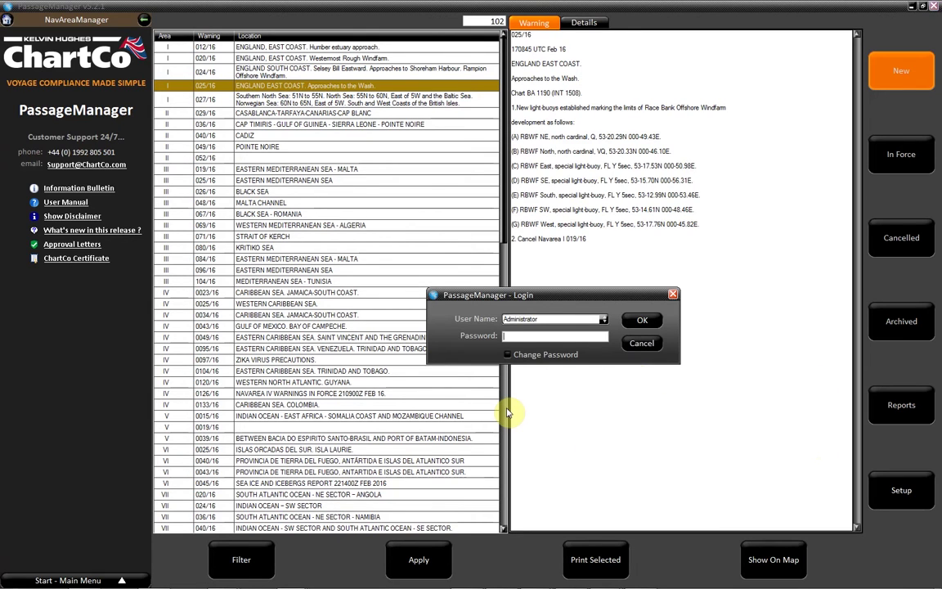
{"action": "type", "text": "*******"}
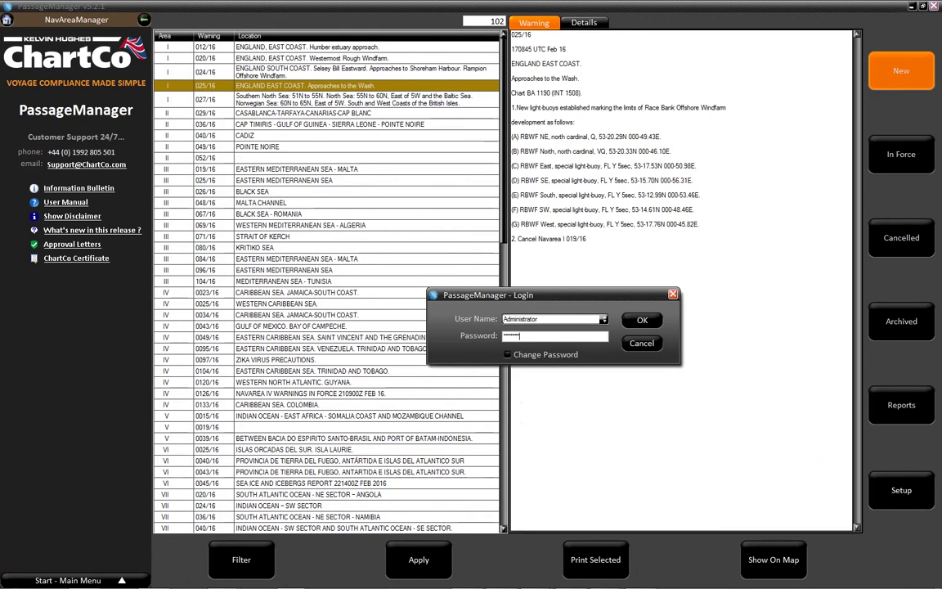
{"action": "left_click", "coordinate": [638, 321]}
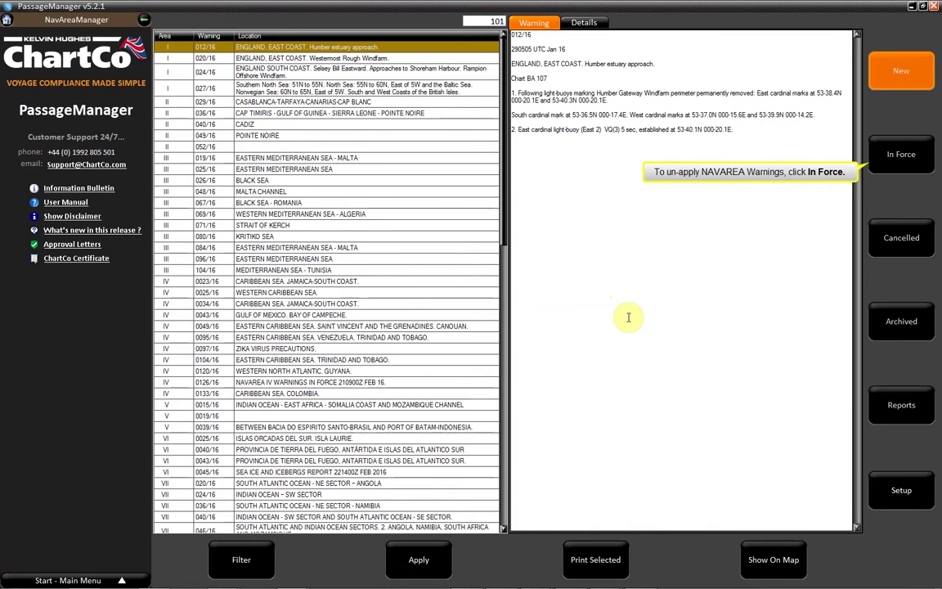
Step: Unapply warning 025/16, Approaches to the Wash, from the in-force warnings
{"action": "left_click", "coordinate": [878, 165]}
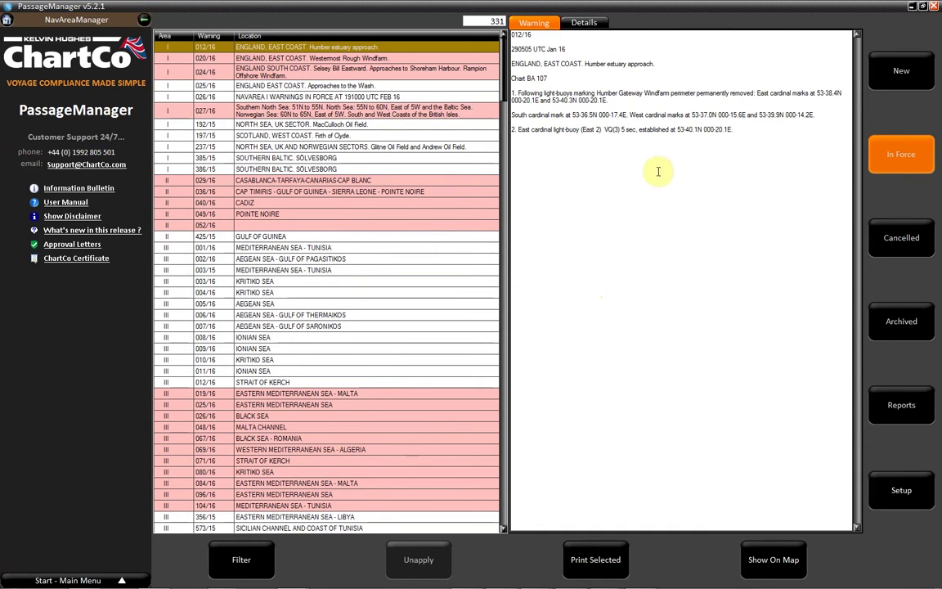
{"action": "left_click", "coordinate": [360, 85]}
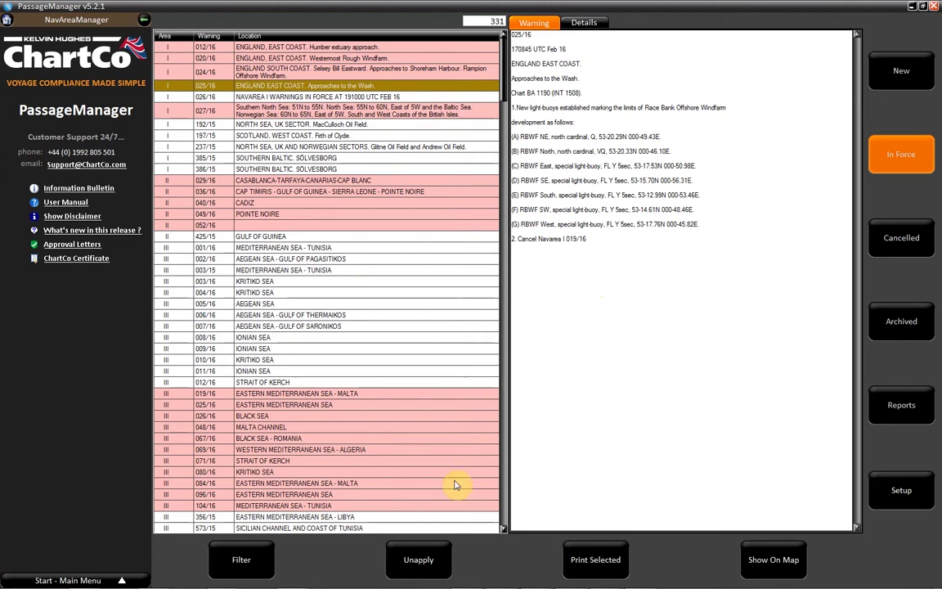
{"action": "left_click", "coordinate": [440, 558]}
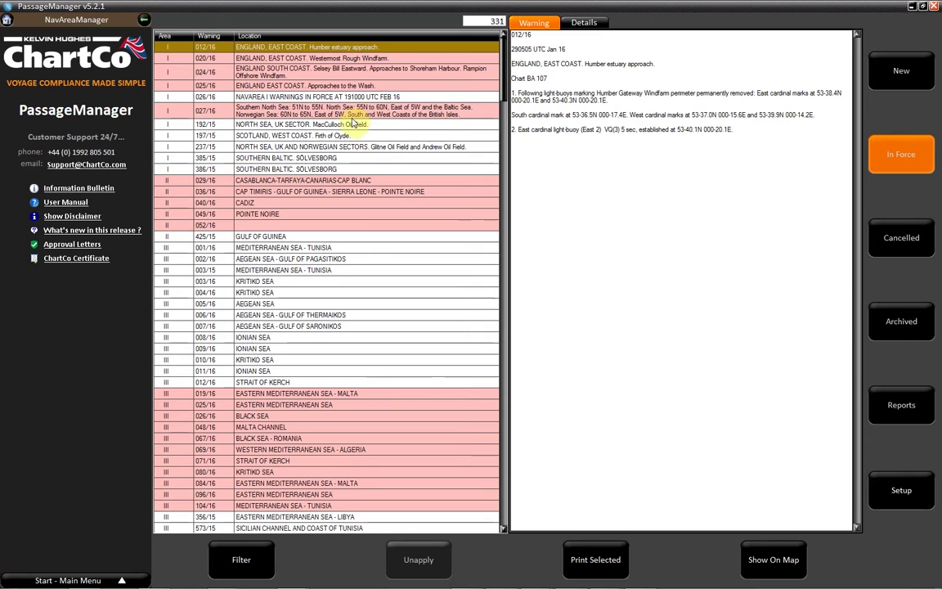
Step: Generate the printable PDF of in-force warning 025/16, Approaches to the Wash, and close it
{"action": "left_click", "coordinate": [342, 85]}
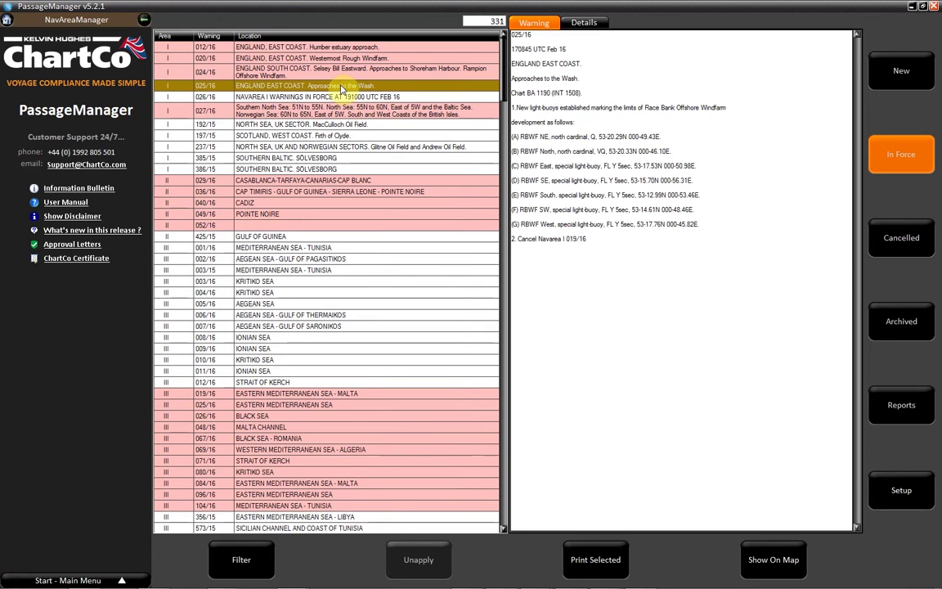
{"action": "left_click", "coordinate": [575, 545]}
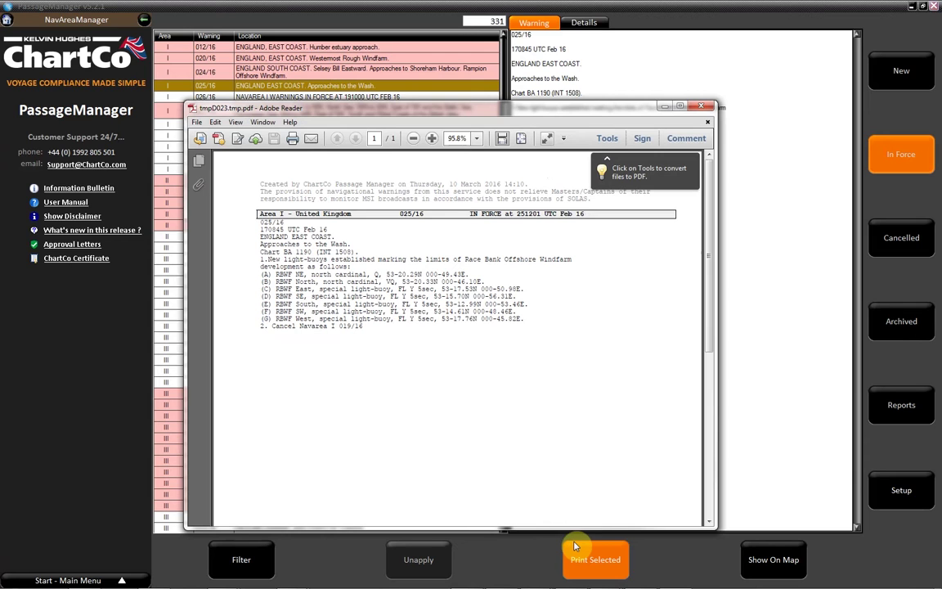
{"action": "left_click", "coordinate": [702, 106]}
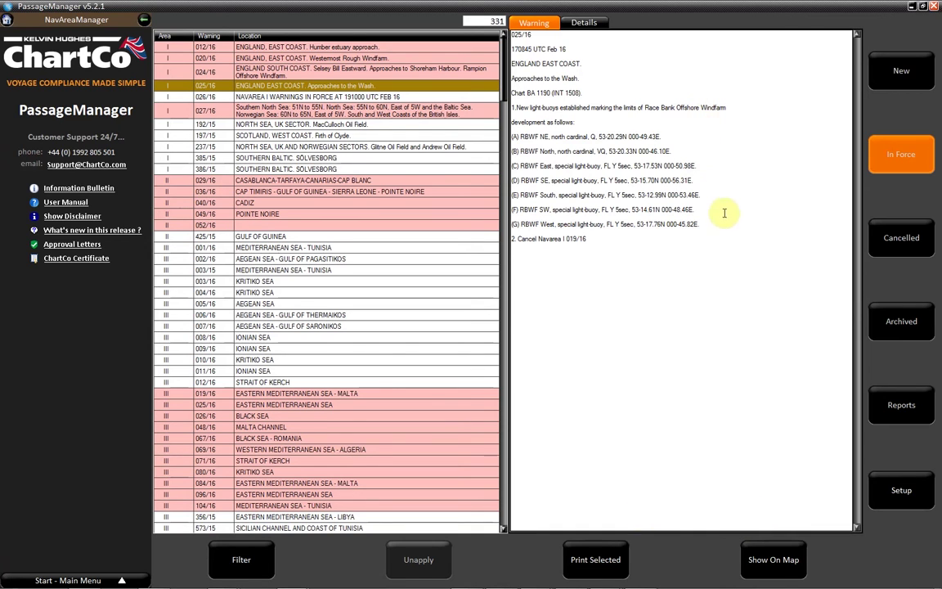
Step: Show warning 025/16 on the map and return to NavAreaManager
{"action": "left_click", "coordinate": [746, 547]}
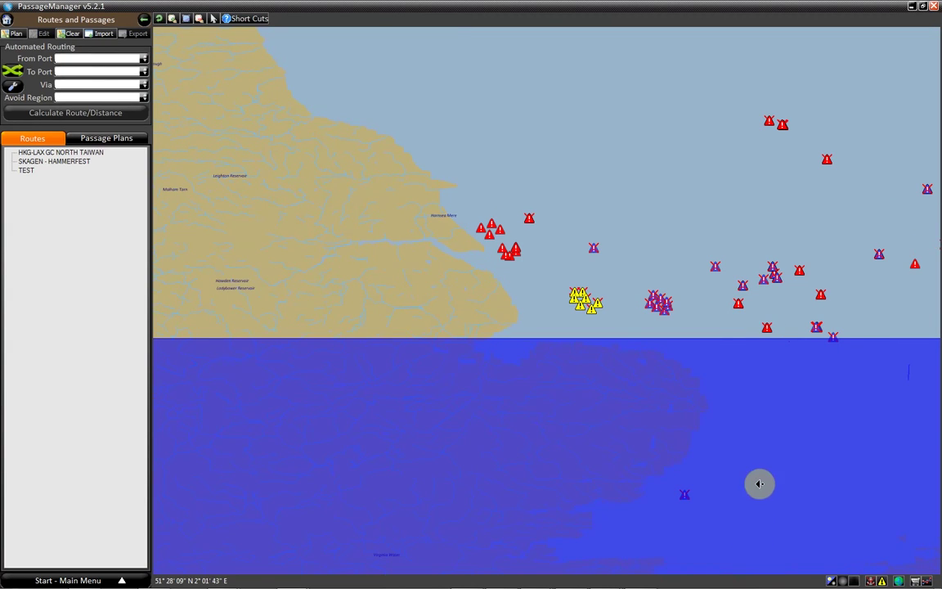
{"action": "mouse_move", "coordinate": [753, 322]}
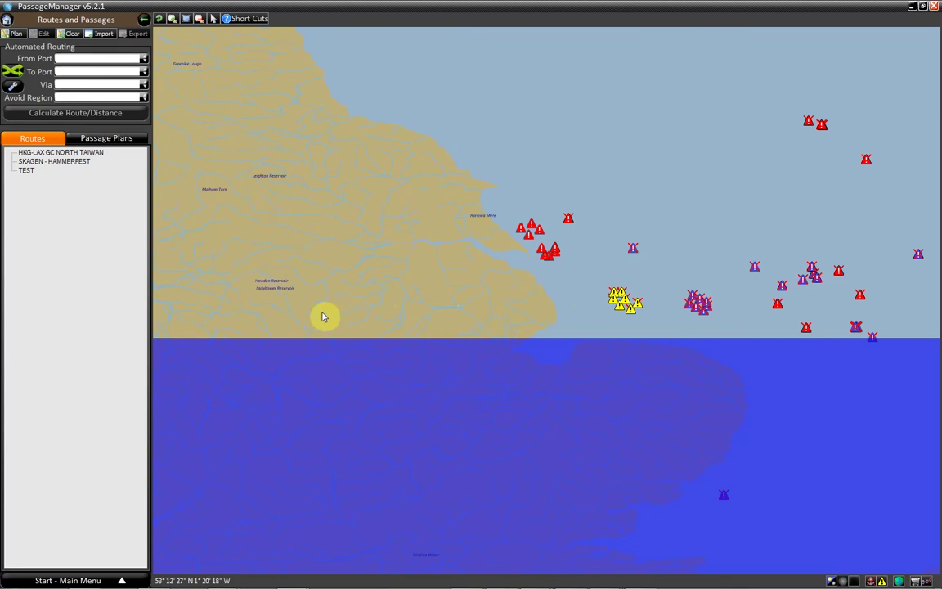
{"action": "left_click", "coordinate": [140, 577]}
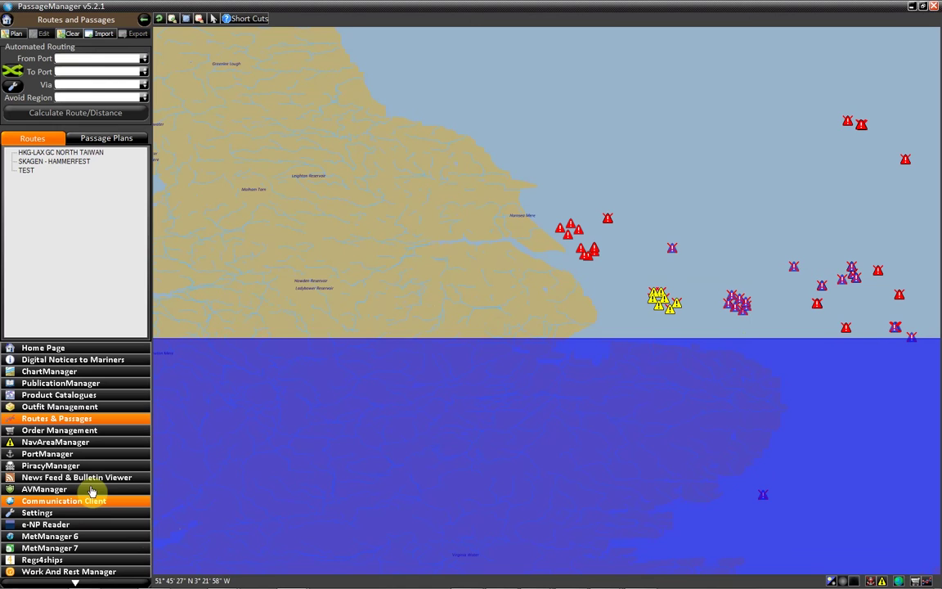
{"action": "left_click", "coordinate": [79, 444]}
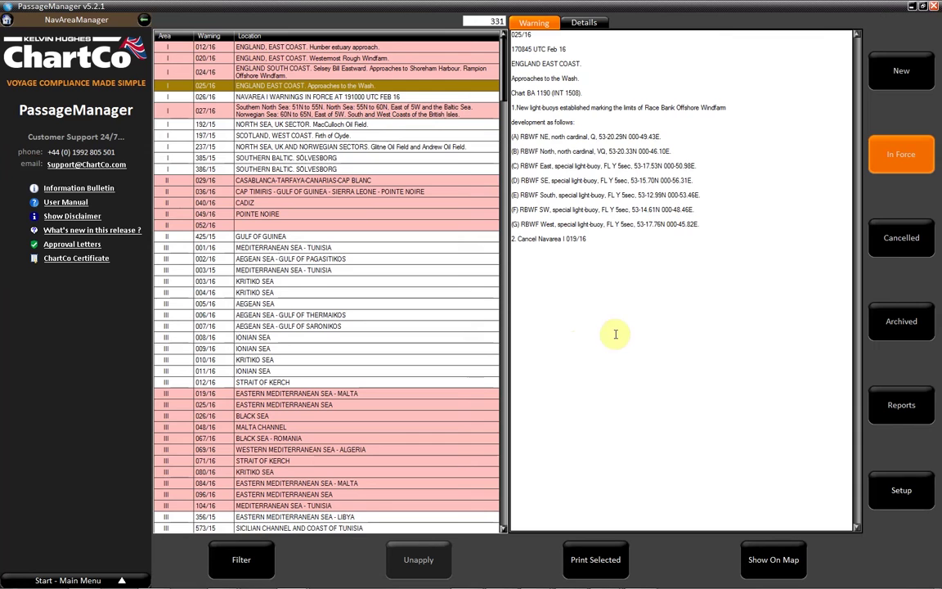
Step: Archive the cancelled warning 010/16, Central Baltic, Slite
{"action": "left_click", "coordinate": [878, 232]}
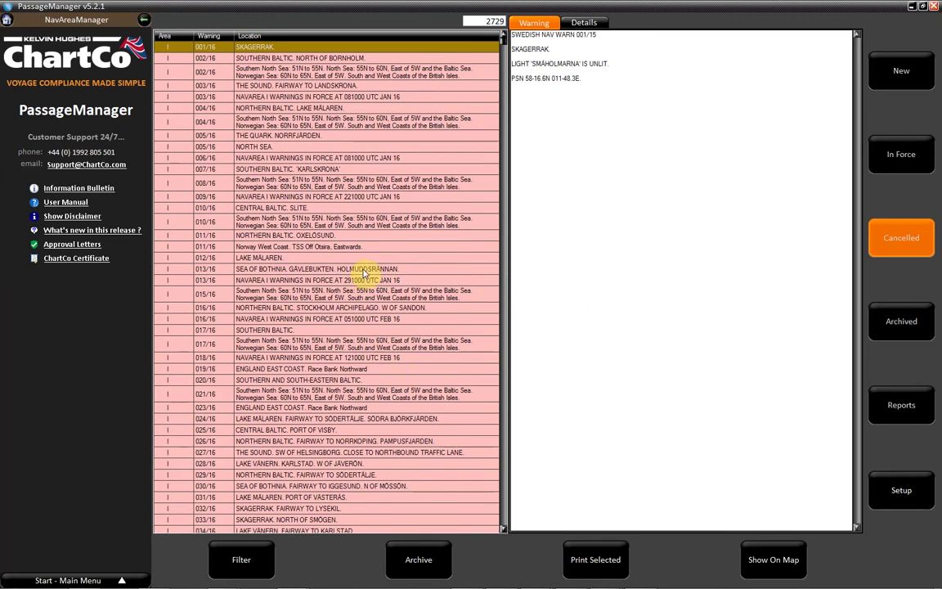
{"action": "left_click", "coordinate": [359, 208]}
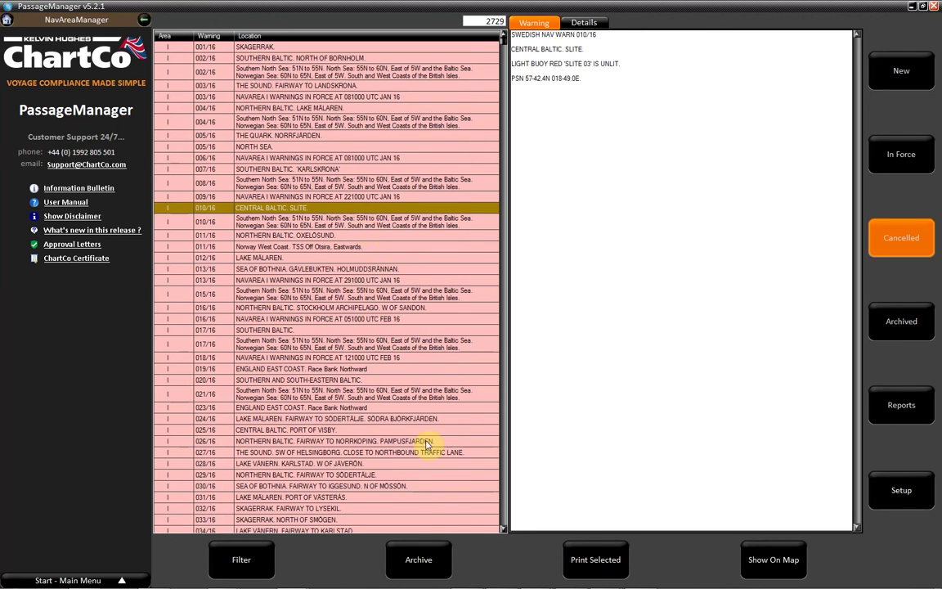
{"action": "left_click", "coordinate": [442, 554]}
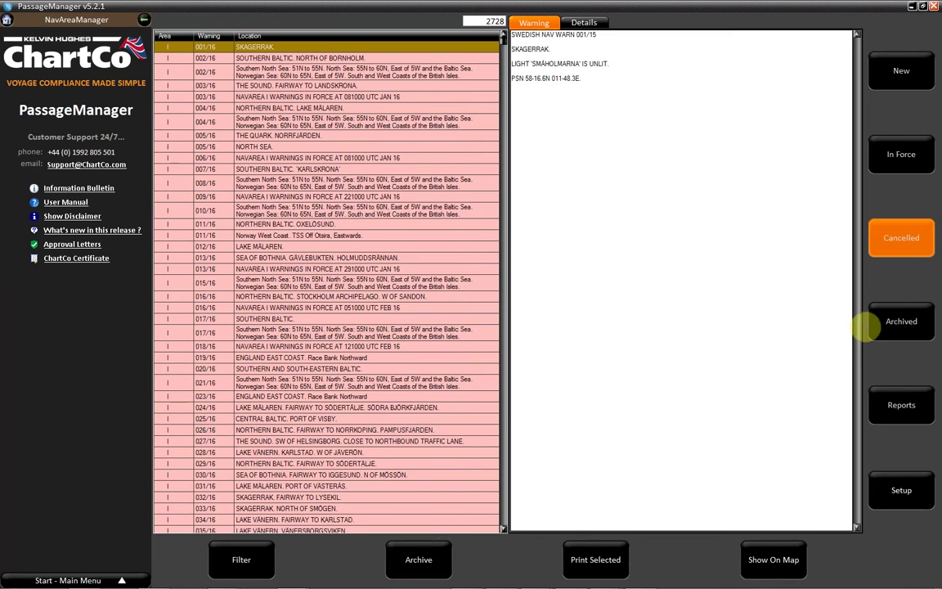
Step: Un-archive warning 010/16, Central Baltic, Slite, from the archived warnings
{"action": "left_click", "coordinate": [877, 322]}
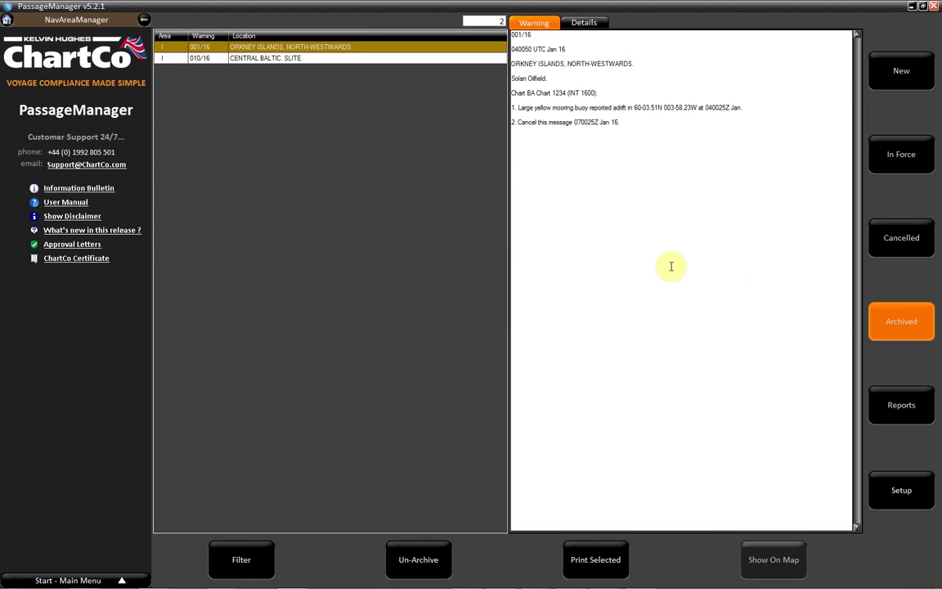
{"action": "left_click", "coordinate": [361, 58]}
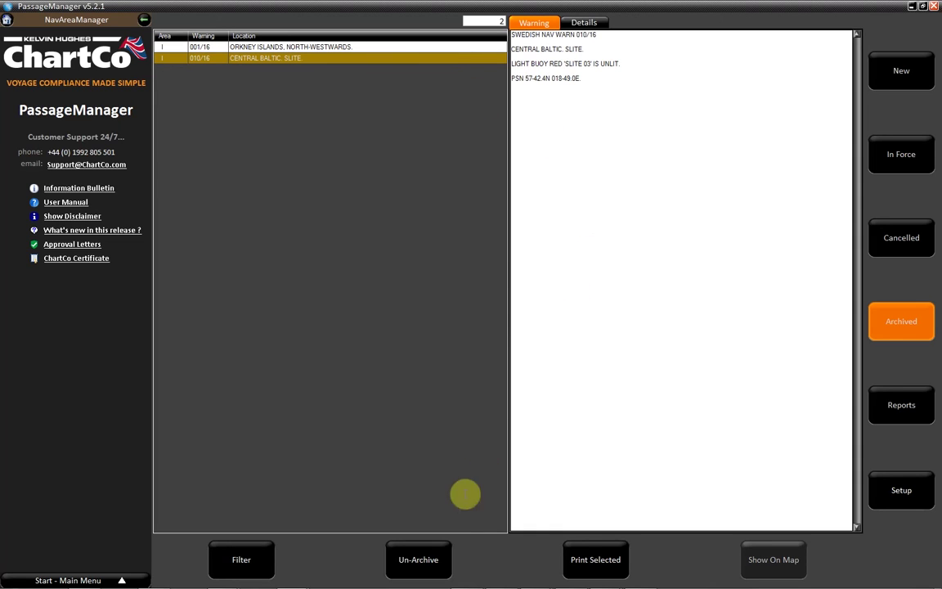
{"action": "left_click", "coordinate": [440, 556]}
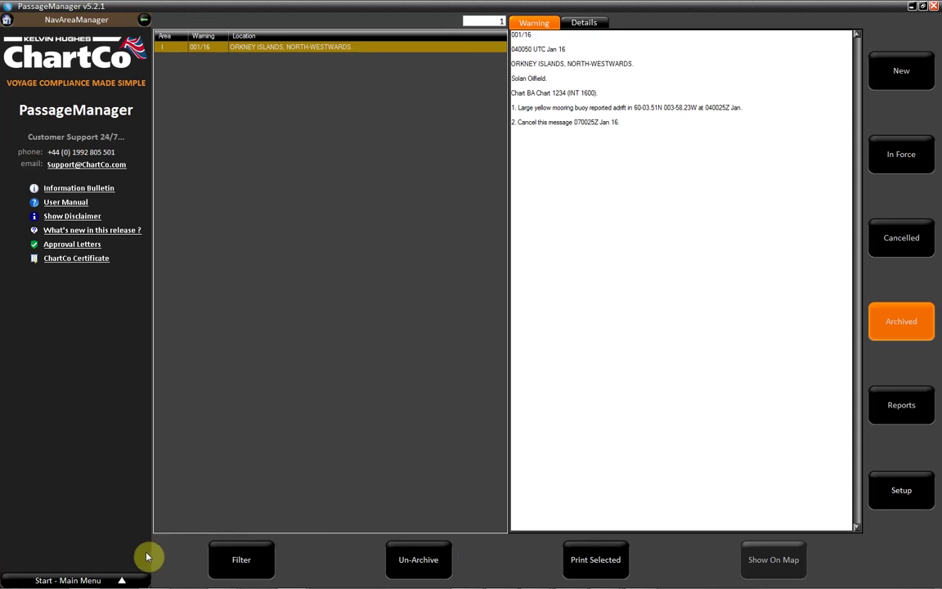
Step: Open the Product Catalogues map and examine the NAVAREA boundaries and warnings across the Atlantic and surrounding continents
{"action": "left_click", "coordinate": [129, 579]}
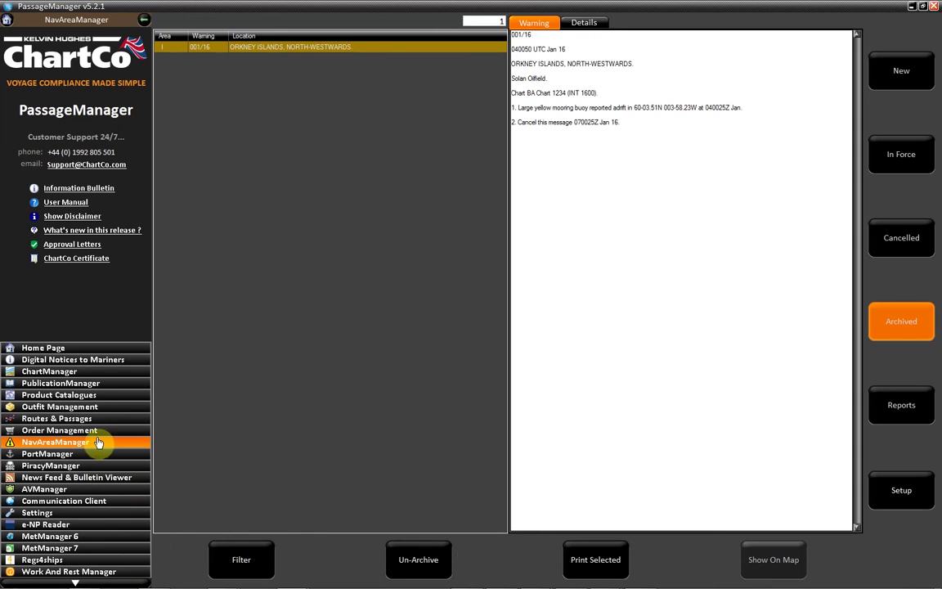
{"action": "left_click", "coordinate": [97, 397]}
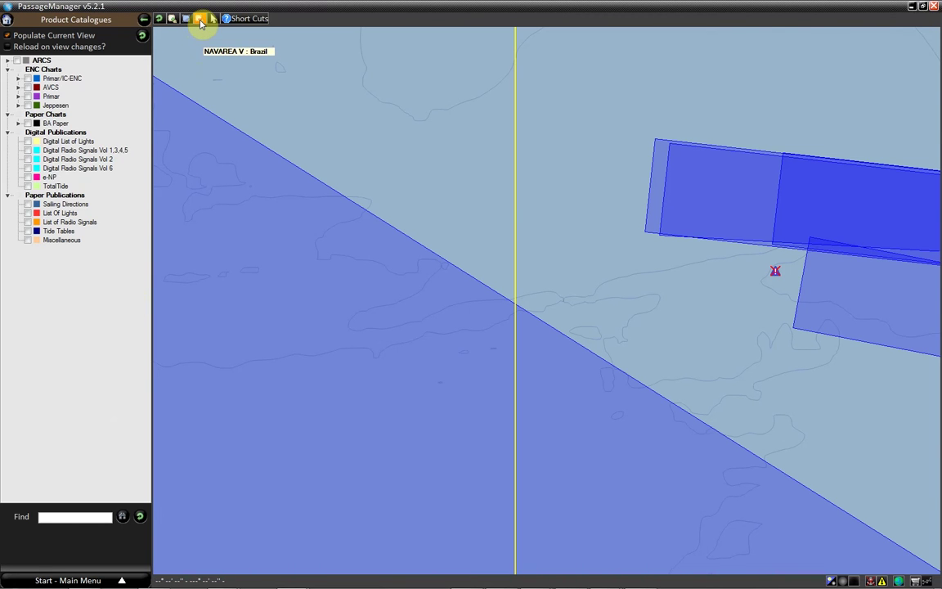
{"action": "left_click", "coordinate": [200, 20]}
{"action": "left_click", "coordinate": [201, 20]}
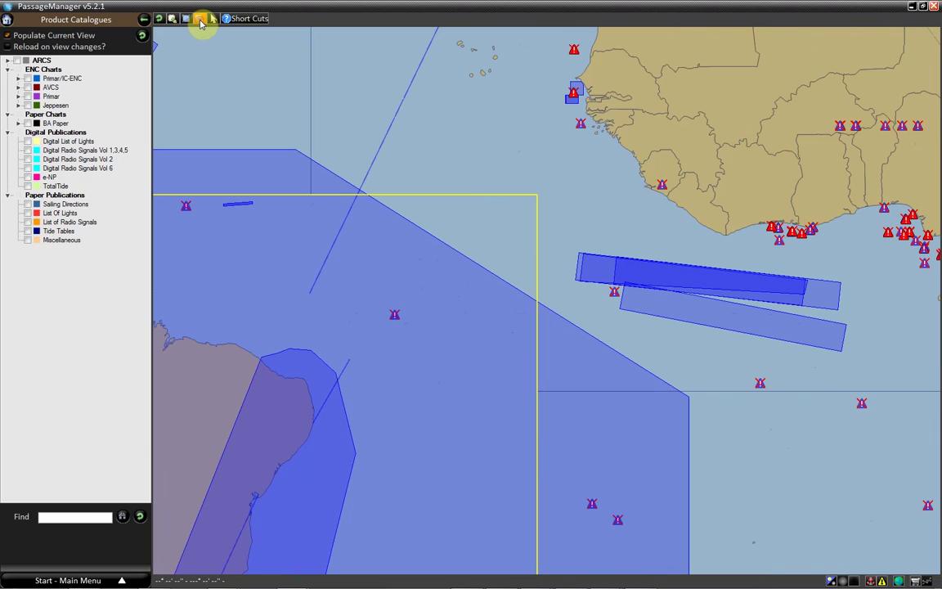
{"action": "left_click", "coordinate": [201, 20]}
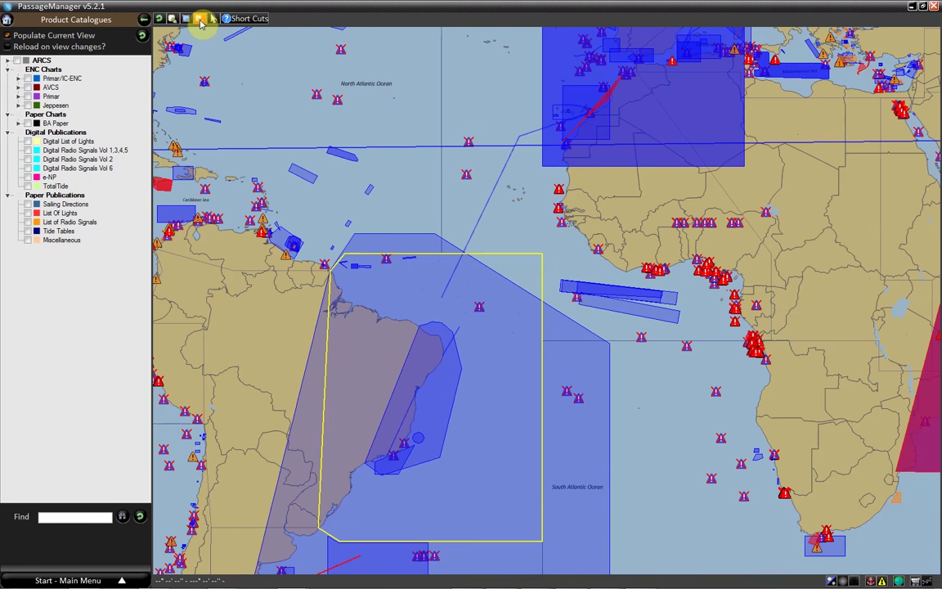
{"action": "left_click", "coordinate": [200, 21]}
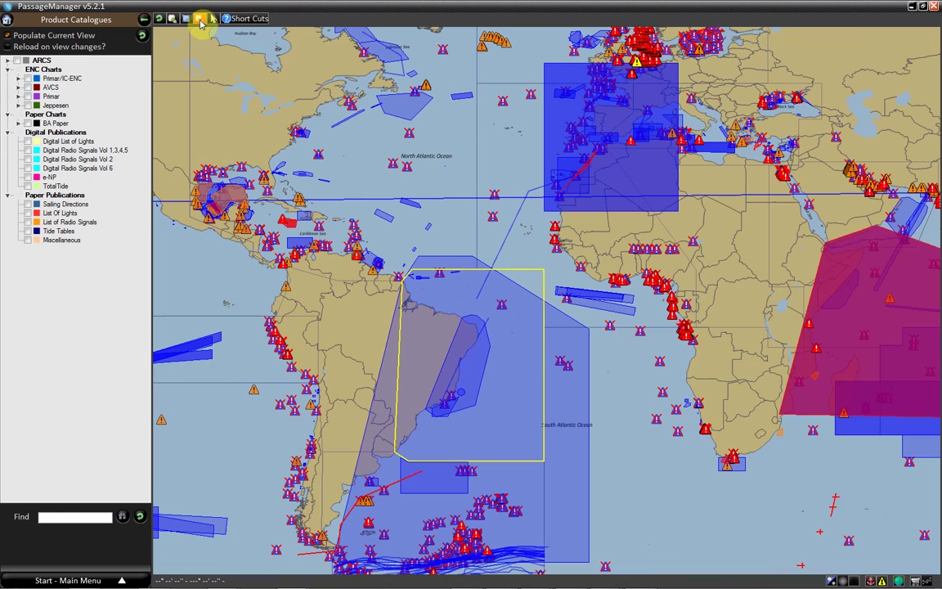
{"action": "left_click", "coordinate": [199, 18]}
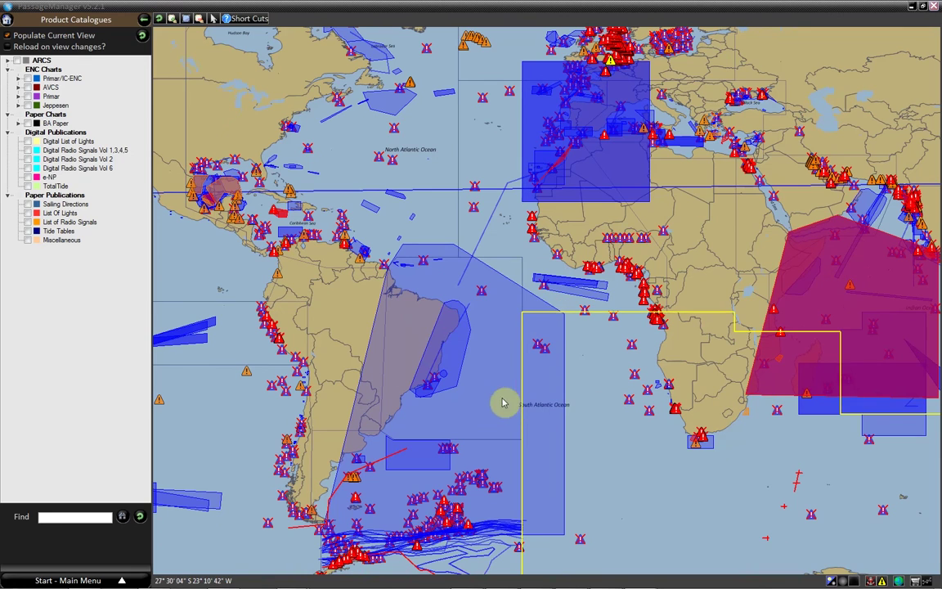
Step: Return to NavAreaManager and select the new warnings 029/16, 019/16, 104/16, 0095/16 and 0133/16 together
{"action": "left_click", "coordinate": [138, 578]}
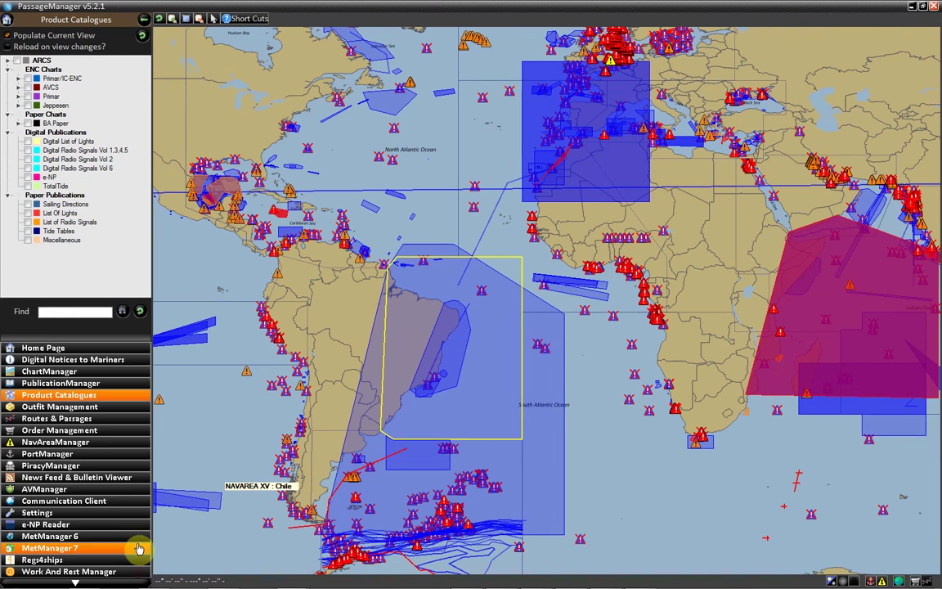
{"action": "left_click", "coordinate": [117, 442]}
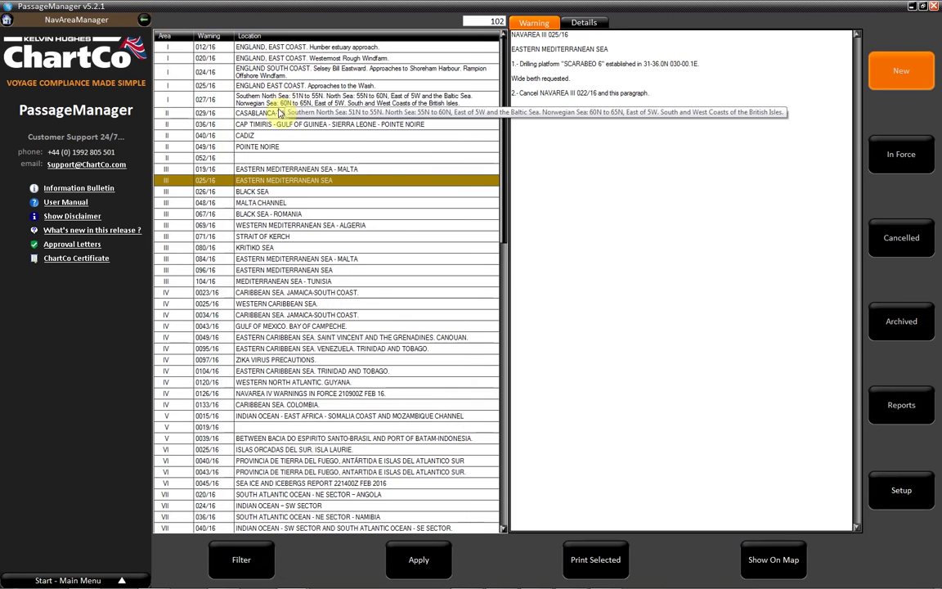
{"action": "left_click", "coordinate": [278, 113]}
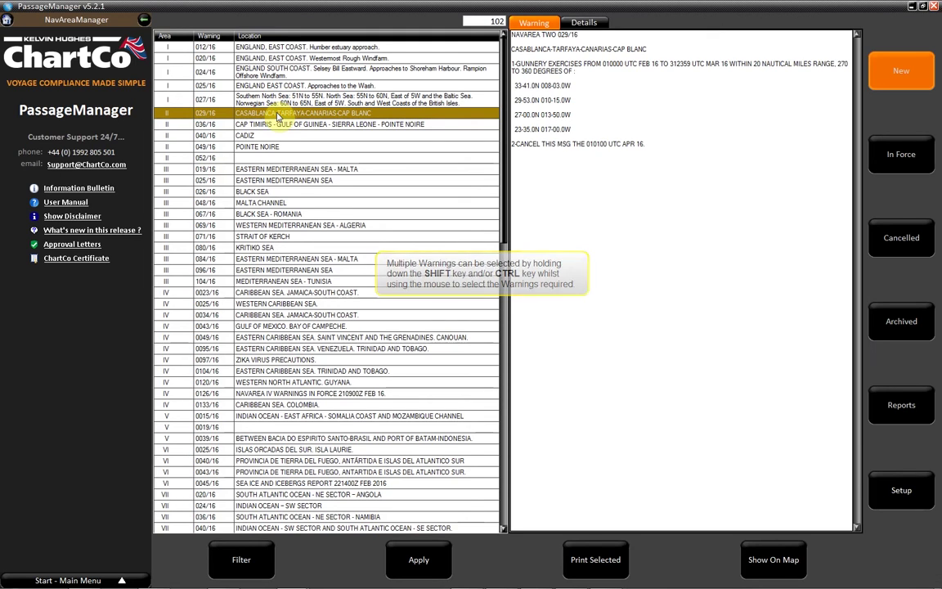
{"action": "left_click", "coordinate": [278, 169], "text": "ctrl"}
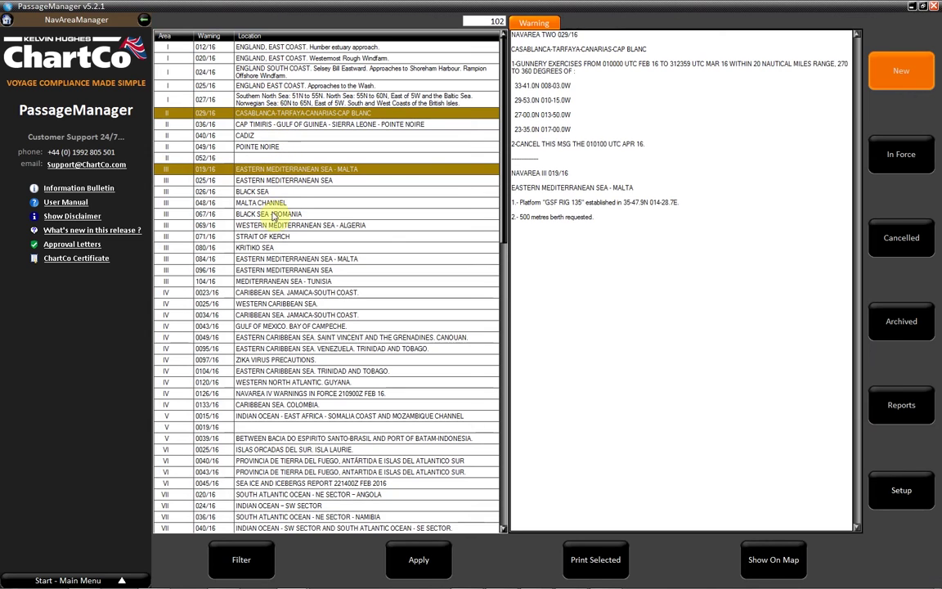
{"action": "left_click", "coordinate": [247, 280], "text": "ctrl"}
{"action": "left_click", "coordinate": [255, 348], "text": "ctrl"}
{"action": "left_click", "coordinate": [283, 404], "text": "ctrl"}
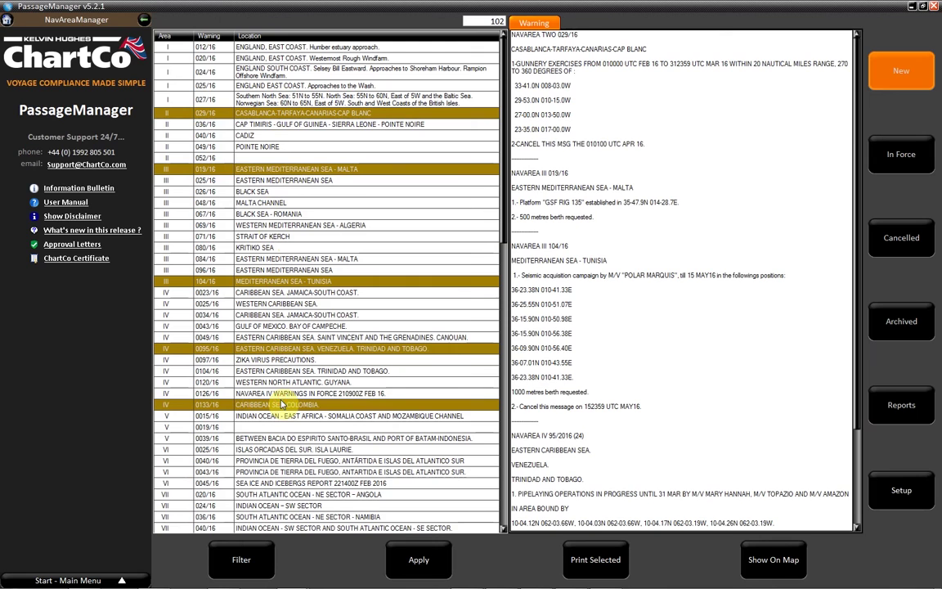
Step: Select the consecutive warnings from 067/16 through 0095/16 as one range, and reduce the selection to 048/16, Malta Channel
{"action": "left_click", "coordinate": [269, 213]}
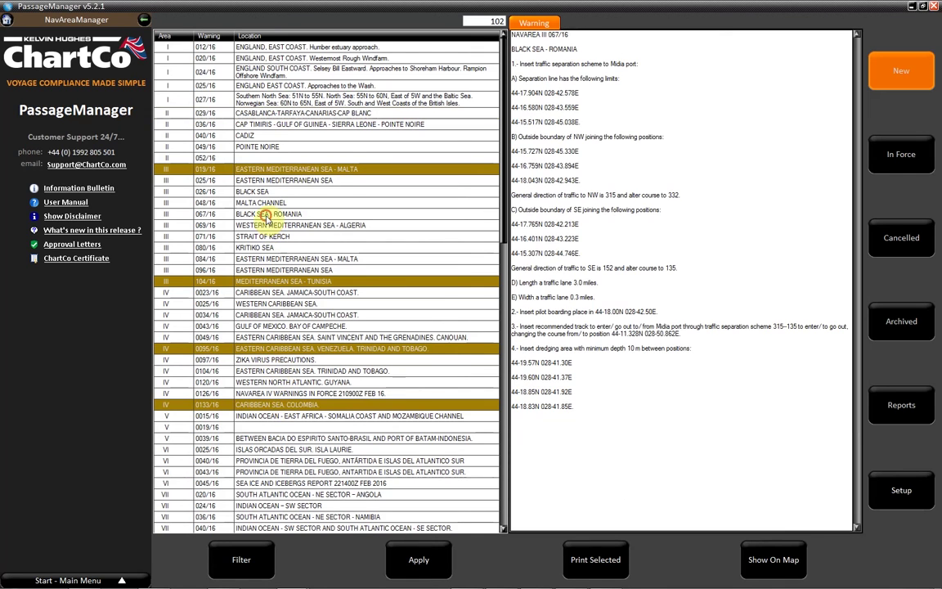
{"action": "left_click", "coordinate": [272, 349], "text": "shift"}
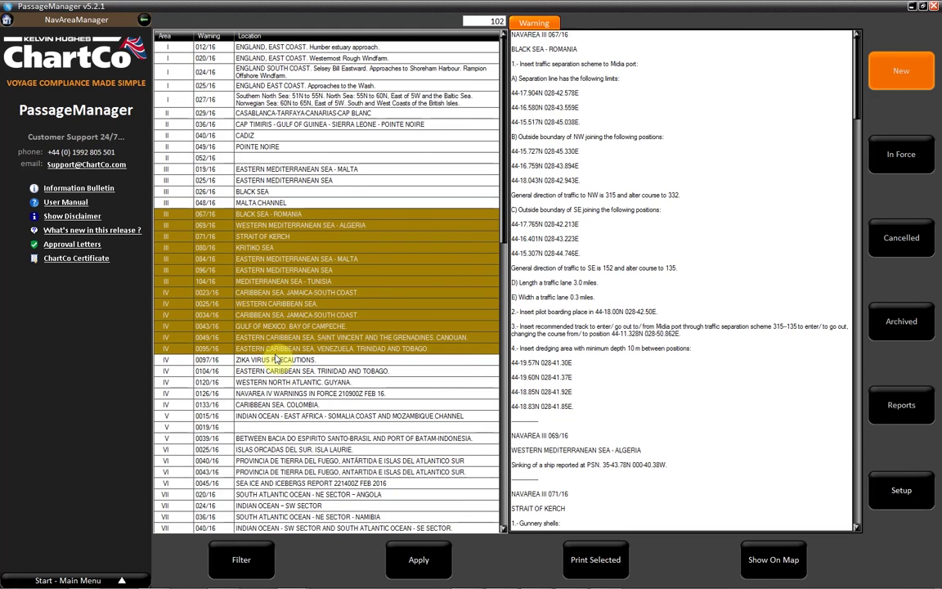
{"action": "left_click", "coordinate": [264, 203]}
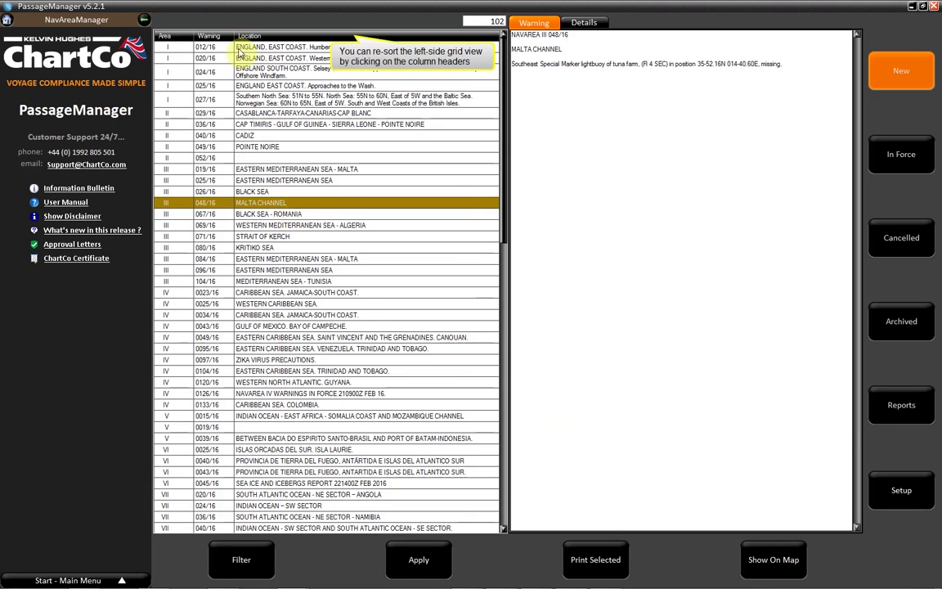
Step: Re-sort the new warnings by warning number, and by location in descending alphabetical order
{"action": "left_click", "coordinate": [209, 37]}
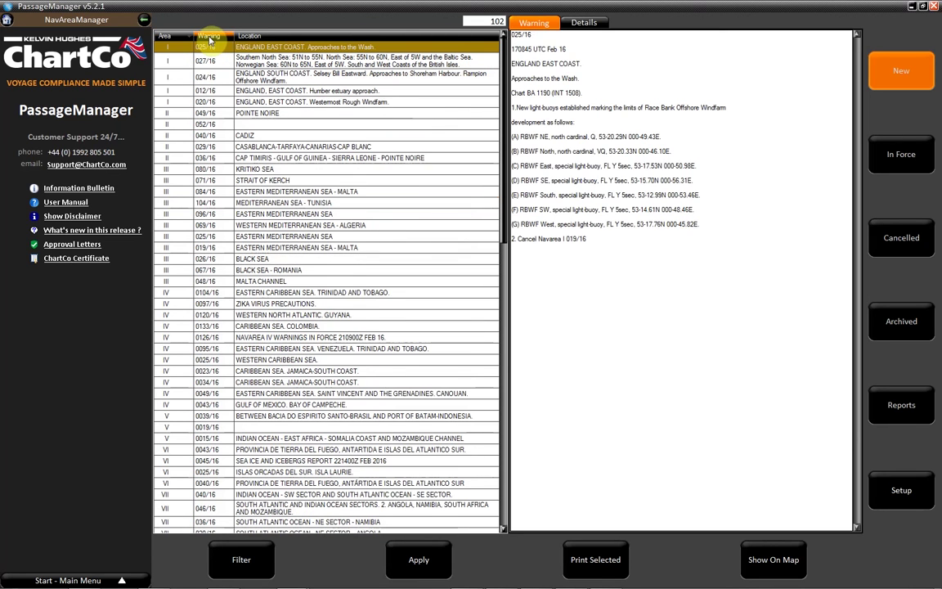
{"action": "left_click", "coordinate": [210, 36]}
{"action": "left_click", "coordinate": [255, 38]}
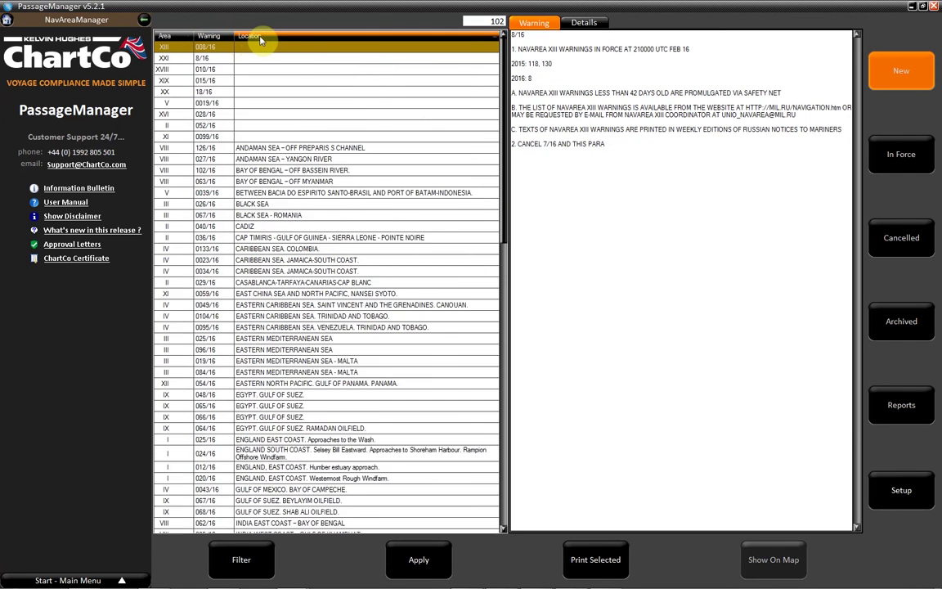
{"action": "left_click", "coordinate": [260, 38]}
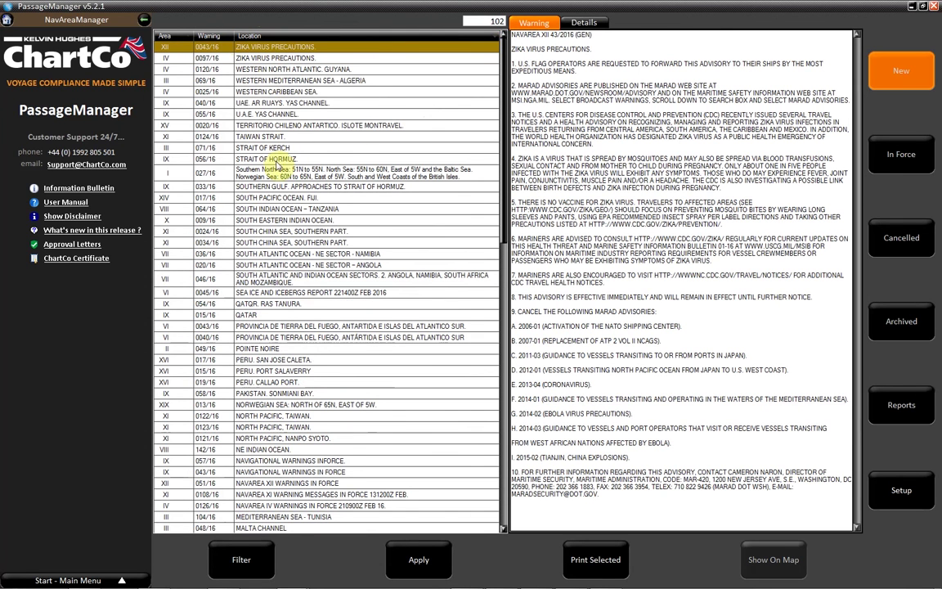
Step: Browse the South Indian Ocean, South China Sea and South Atlantic warnings and show the details of warning 046/16
{"action": "left_click", "coordinate": [264, 209]}
{"action": "left_click", "coordinate": [293, 242]}
{"action": "left_click", "coordinate": [296, 275]}
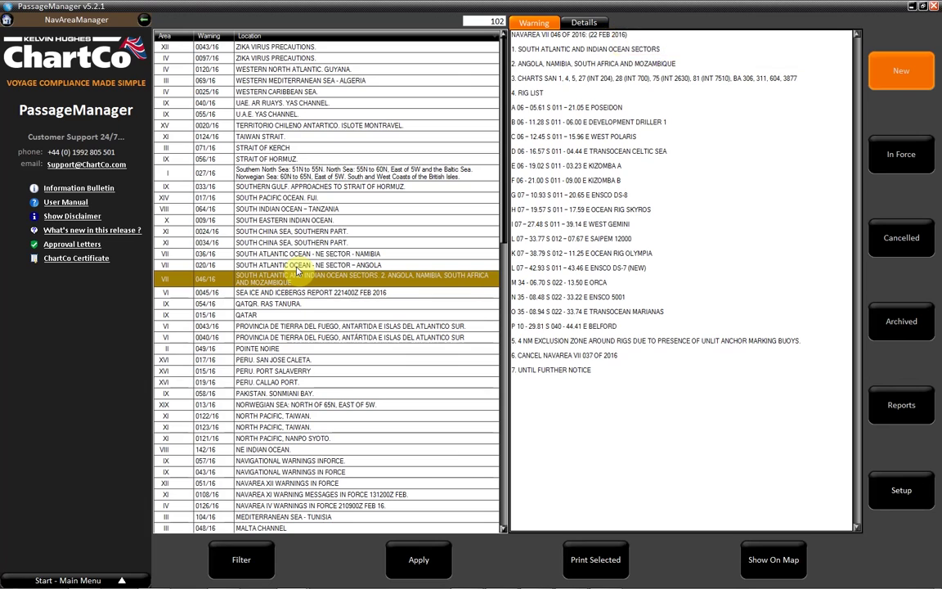
{"action": "left_click", "coordinate": [601, 25]}
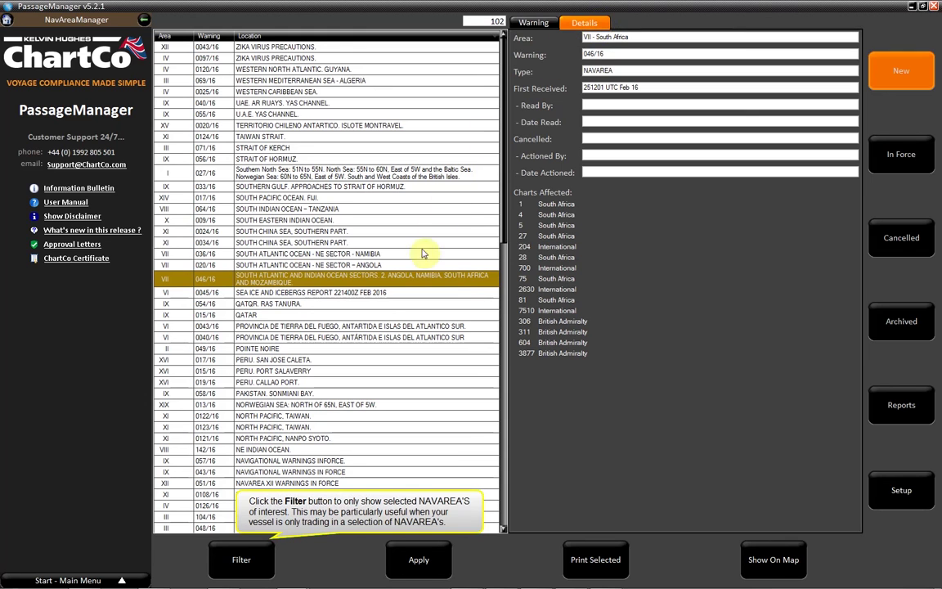
Step: Open the NAVAREA filter and accept it with all areas selected for display
{"action": "left_click", "coordinate": [241, 559]}
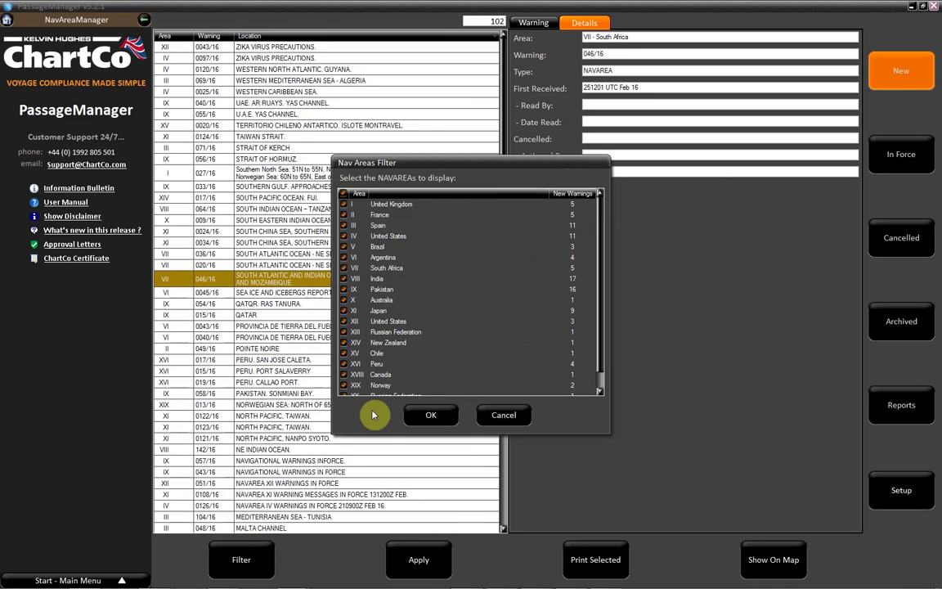
{"action": "left_click", "coordinate": [446, 414]}
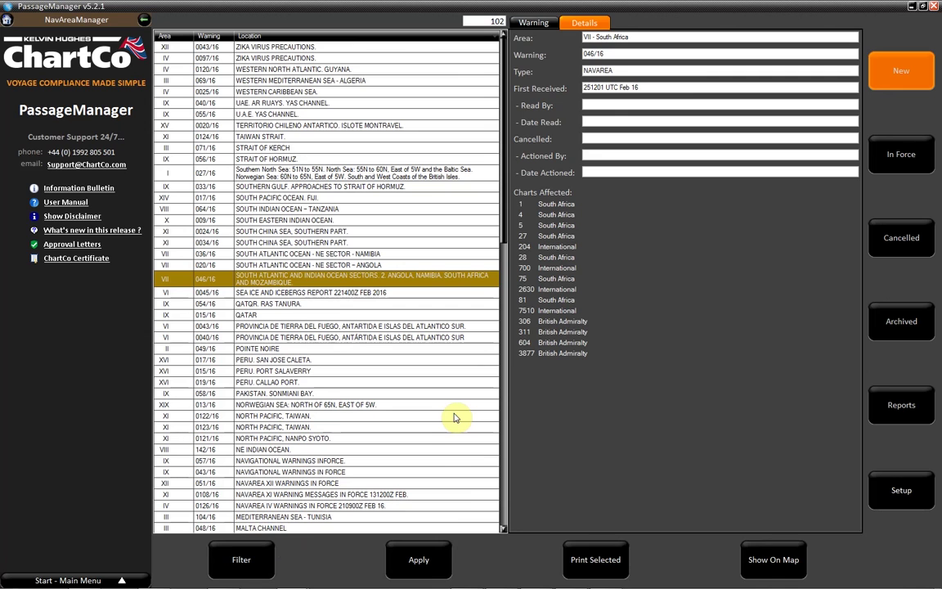